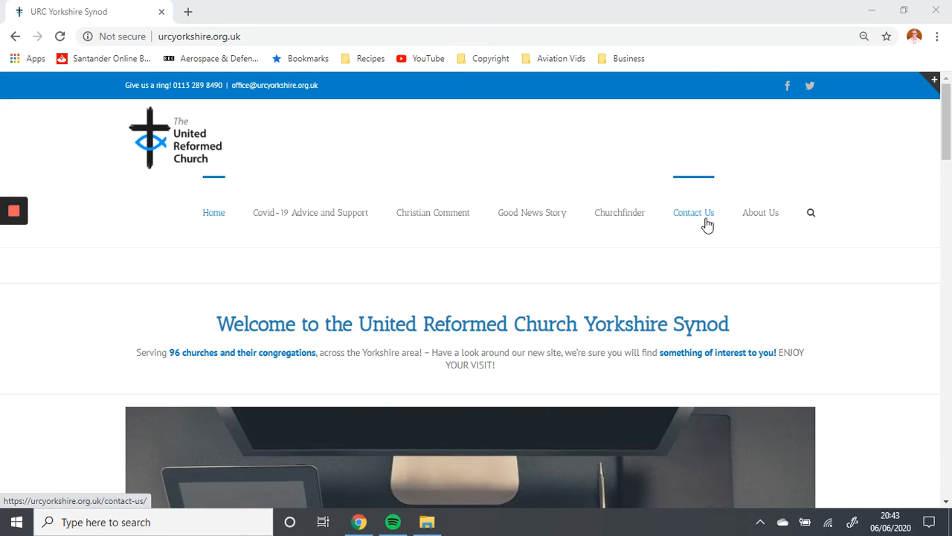
left_click(669, 34)
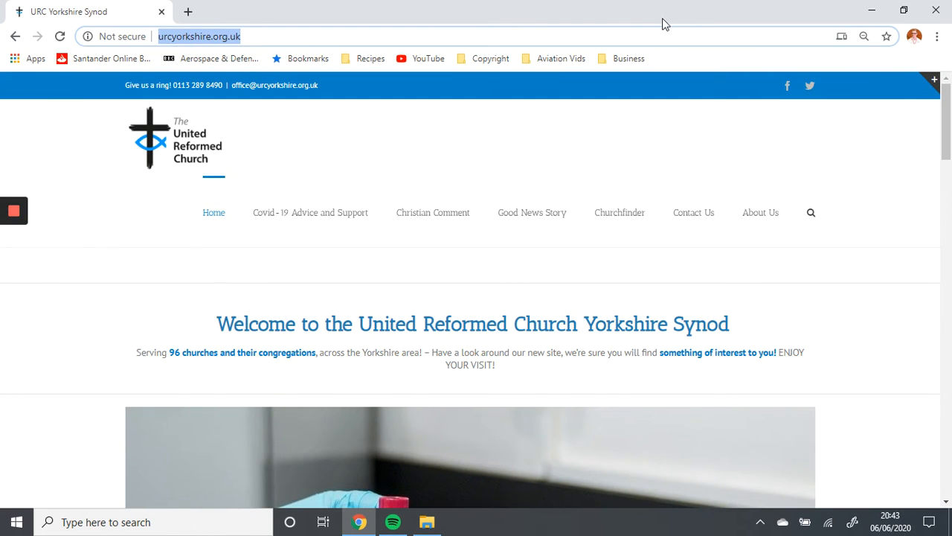
type("www.s")
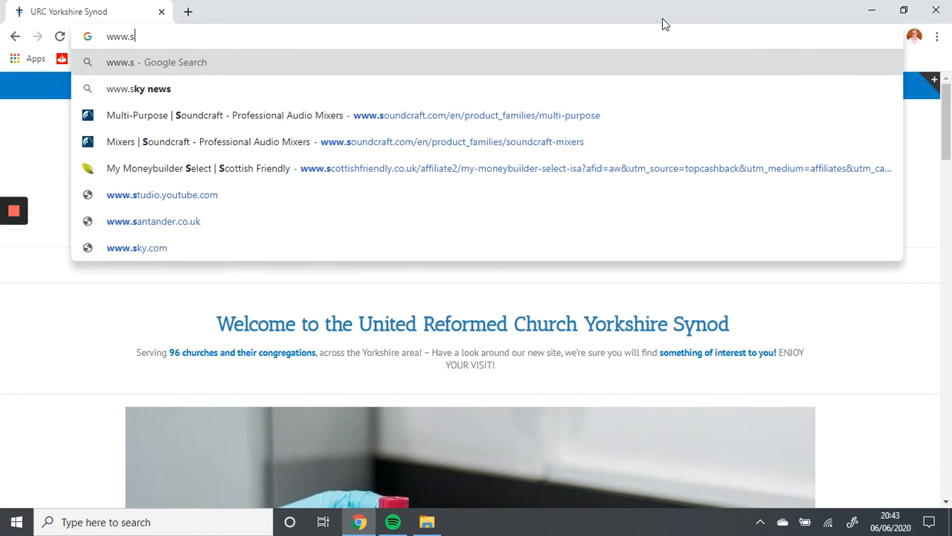
type("tudio.youtube.com")
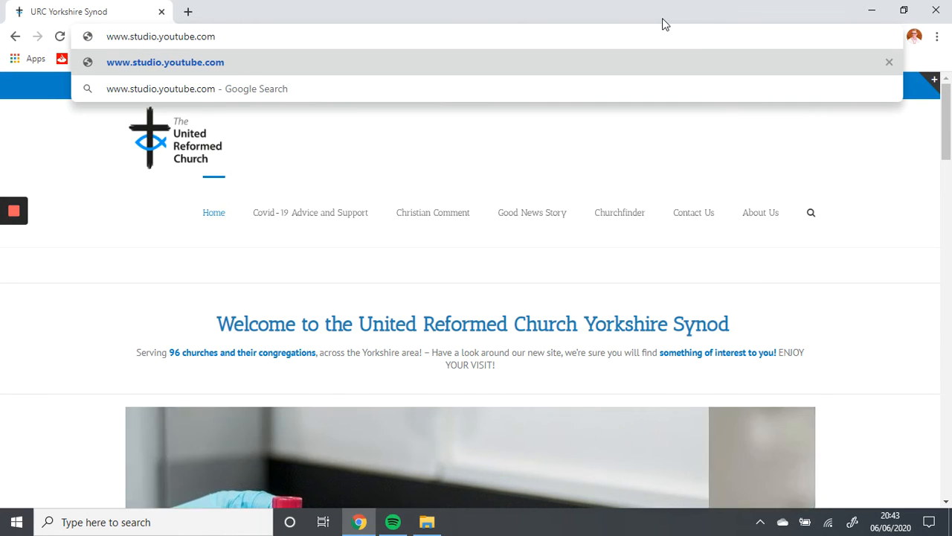
key("Return")
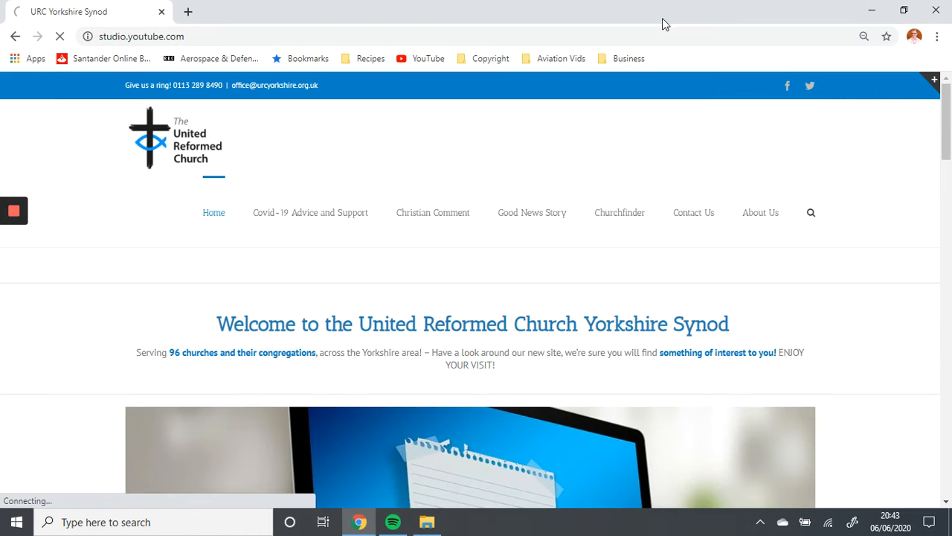
Step: Start going live from the channel dashboard
mouse_move(13, 240)
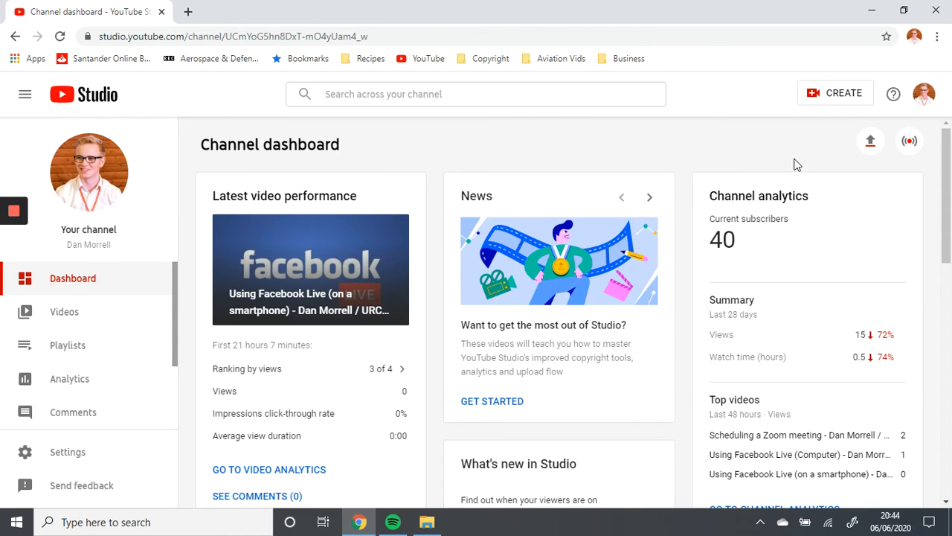
left_click(834, 95)
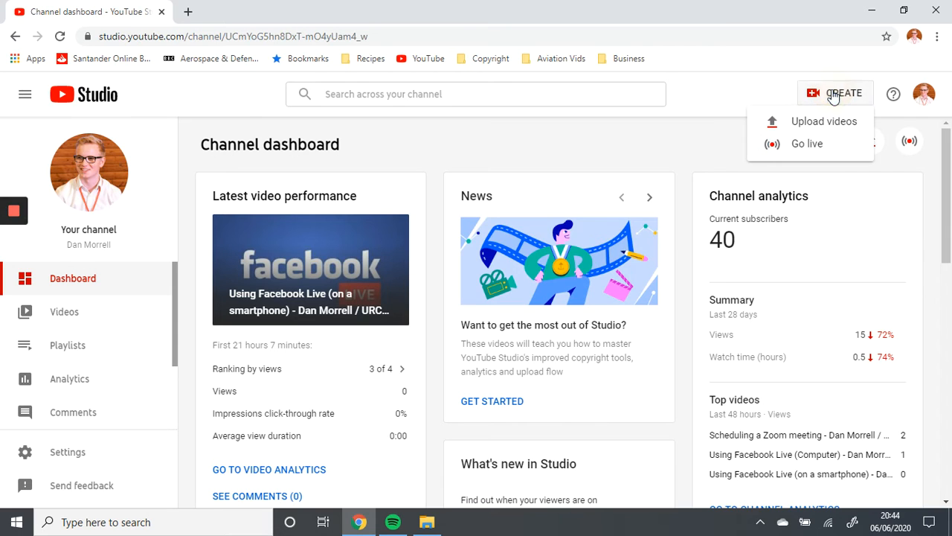
left_click(820, 151)
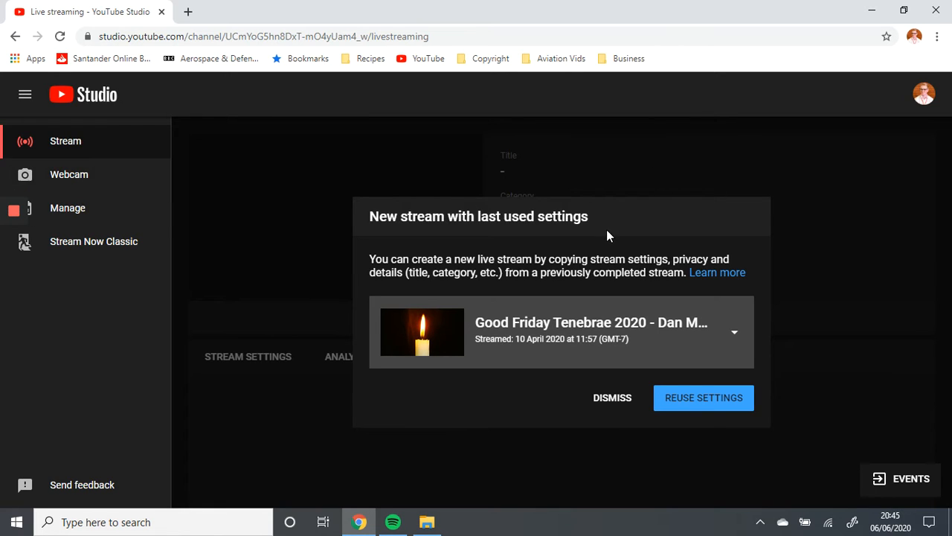
Step: Decline reusing the previous stream's settings and switch to setting up a webcam stream
left_click_drag(606, 235, 379, 214)
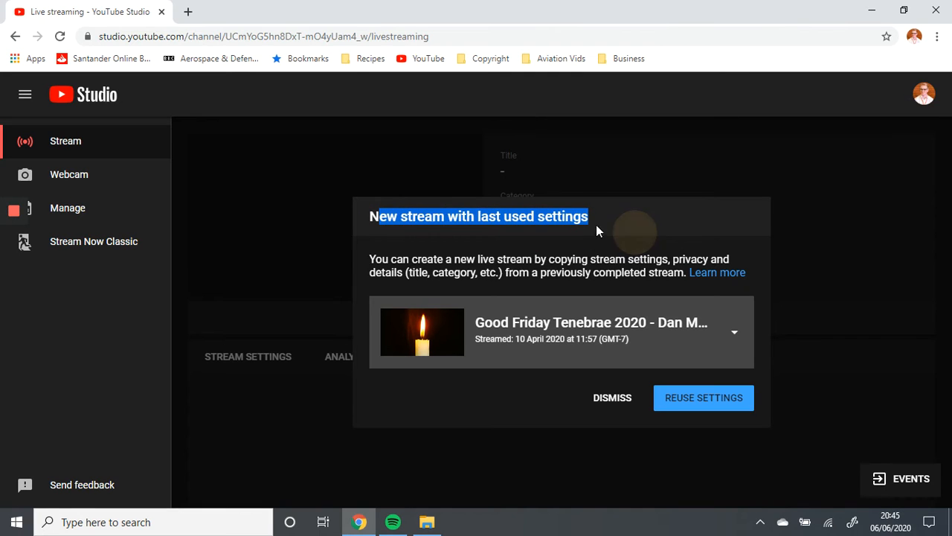
left_click(578, 211)
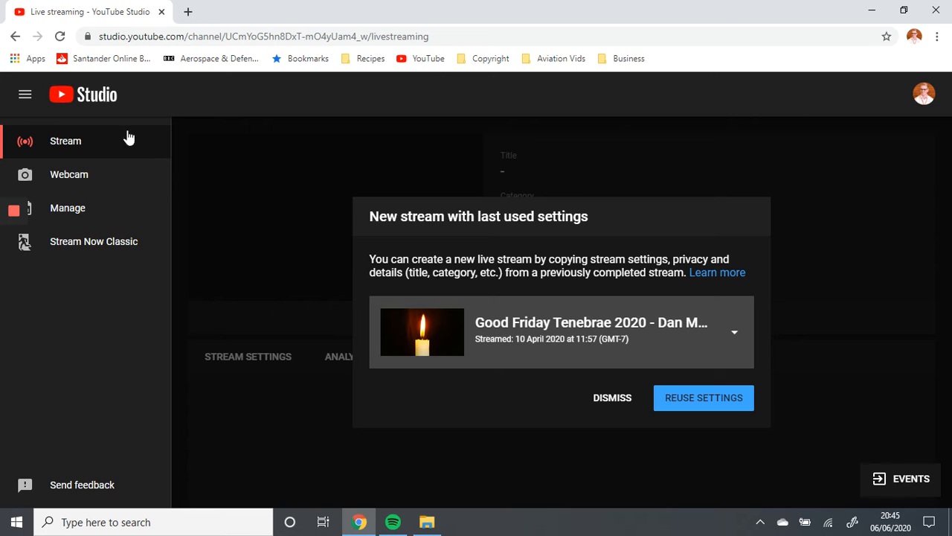
left_click(612, 401)
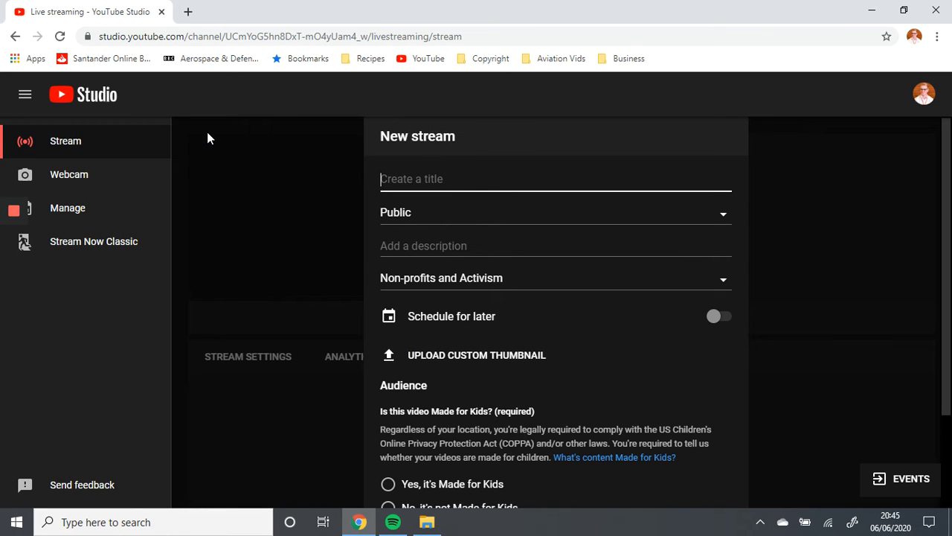
left_click(80, 173)
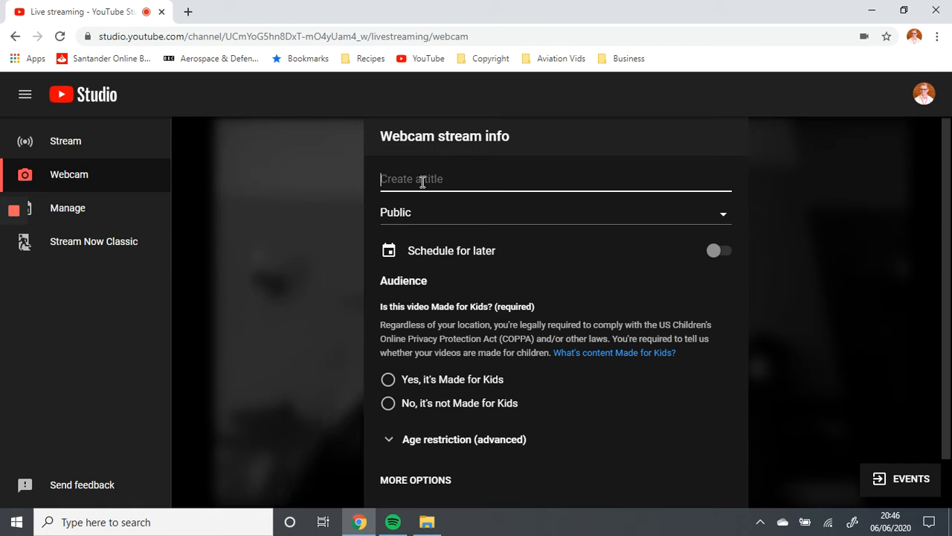
Step: Title the webcam stream "Sunday 7th June - Worship - Anytown United Reformed Church"
type("Sunday 7th June - Worhsip")
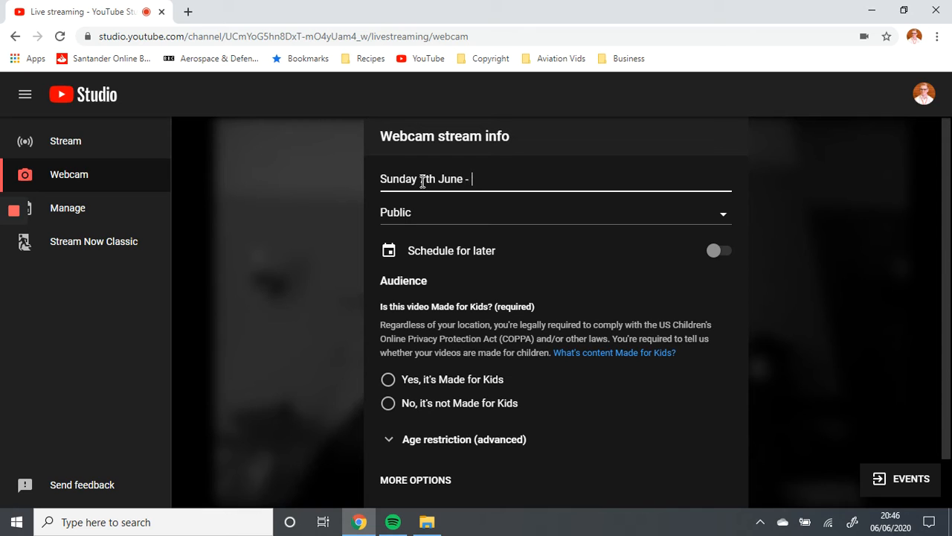
key("BackSpace")
key("BackSpace")
key("BackSpace")
key("BackSpace")
key("BackSpace")
type("ship")
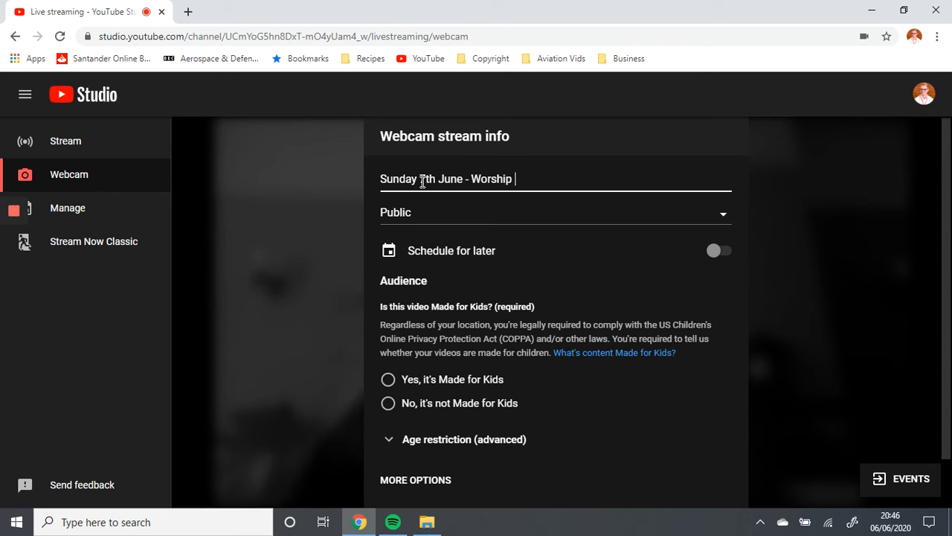
type(" - Anytown United ")
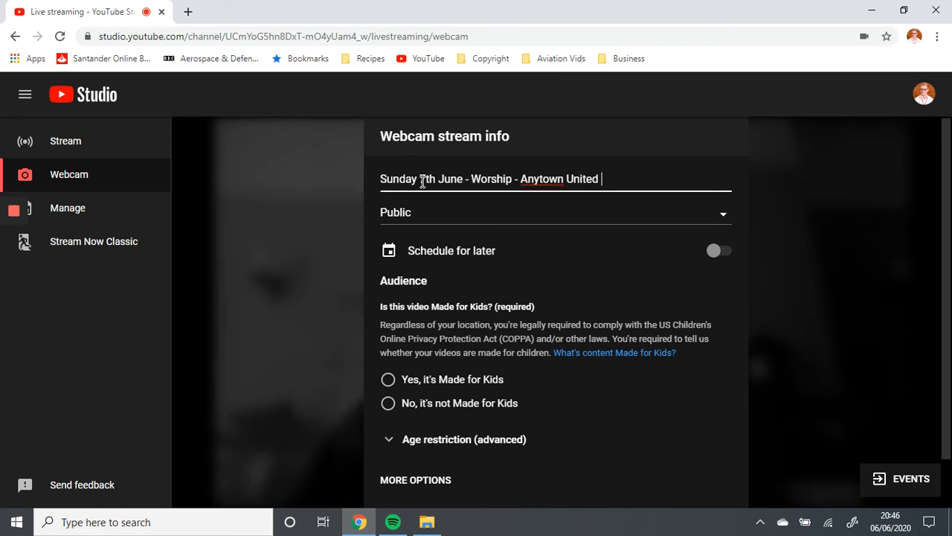
type("Reformed Church")
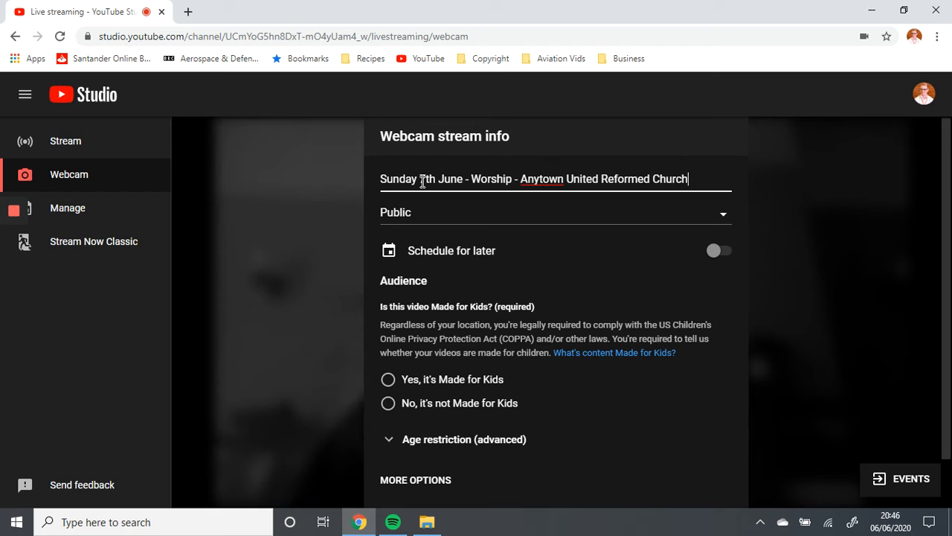
Step: Choose Public as the stream's visibility and mark the video as not made for kids
left_click(395, 217)
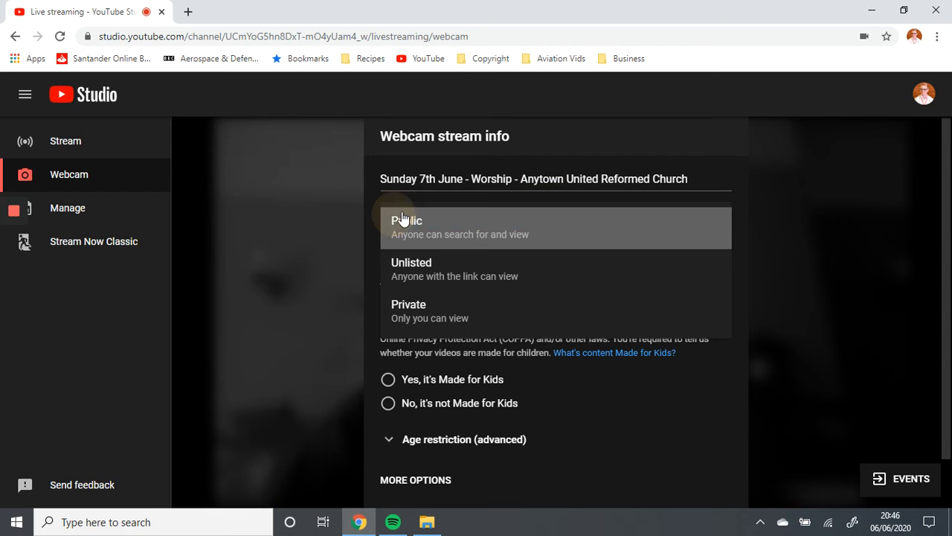
left_click(446, 234)
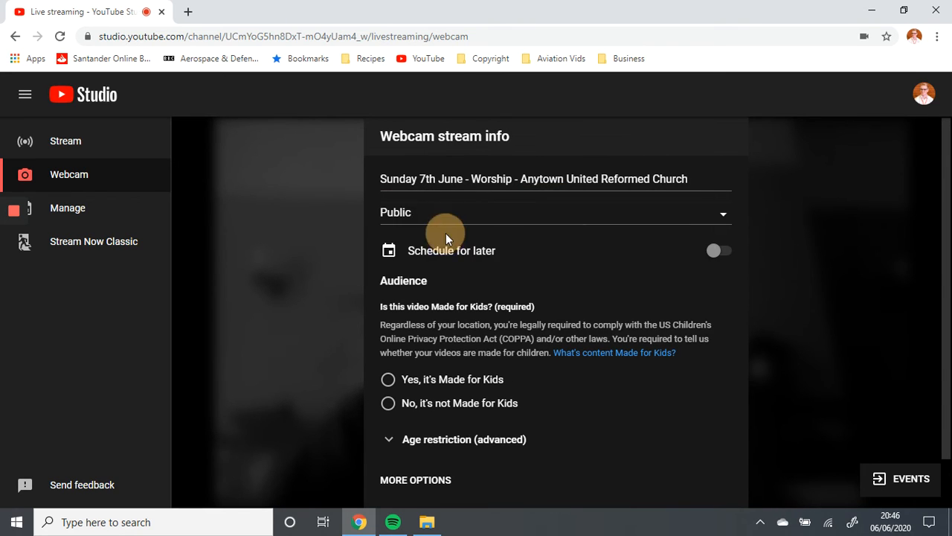
left_click_drag(469, 306, 476, 306)
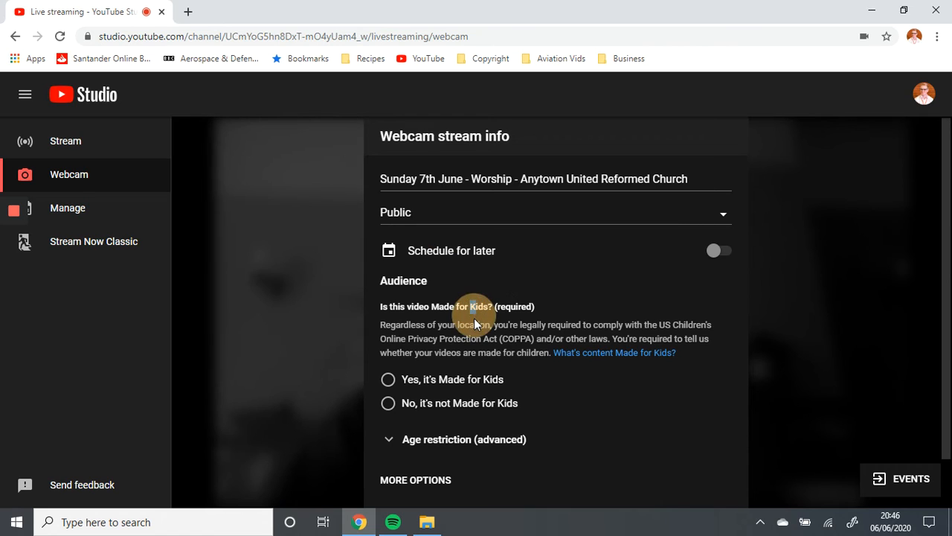
scroll(472, 334, "down", 1)
left_click(465, 282)
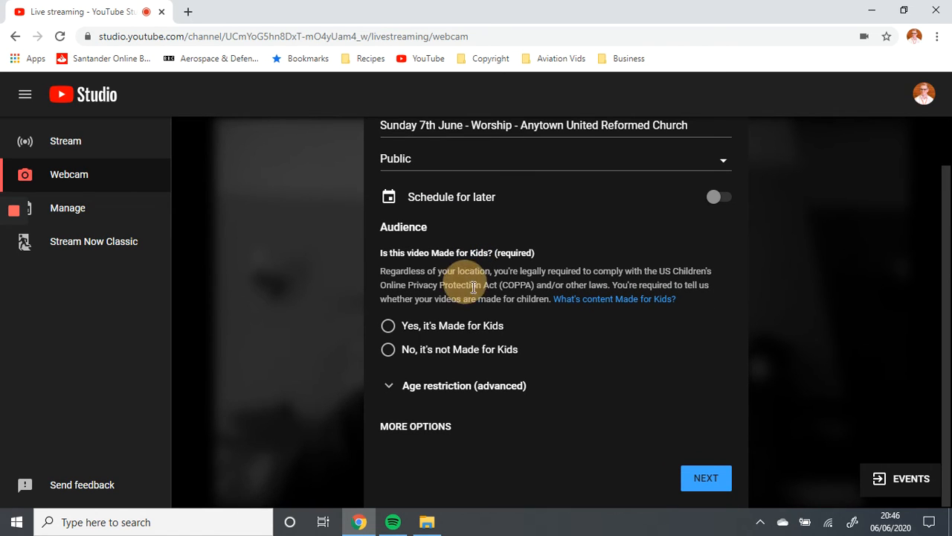
left_click_drag(436, 272, 523, 283)
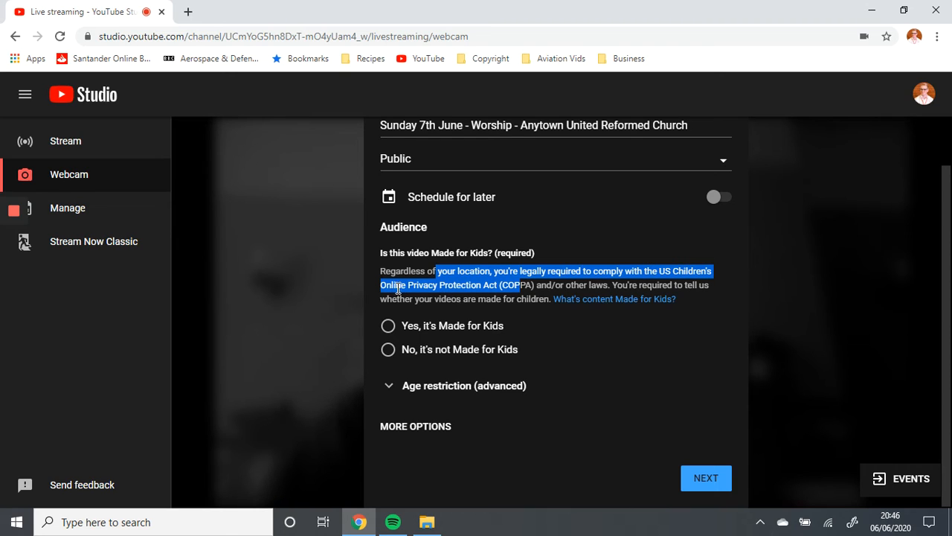
left_click(473, 289)
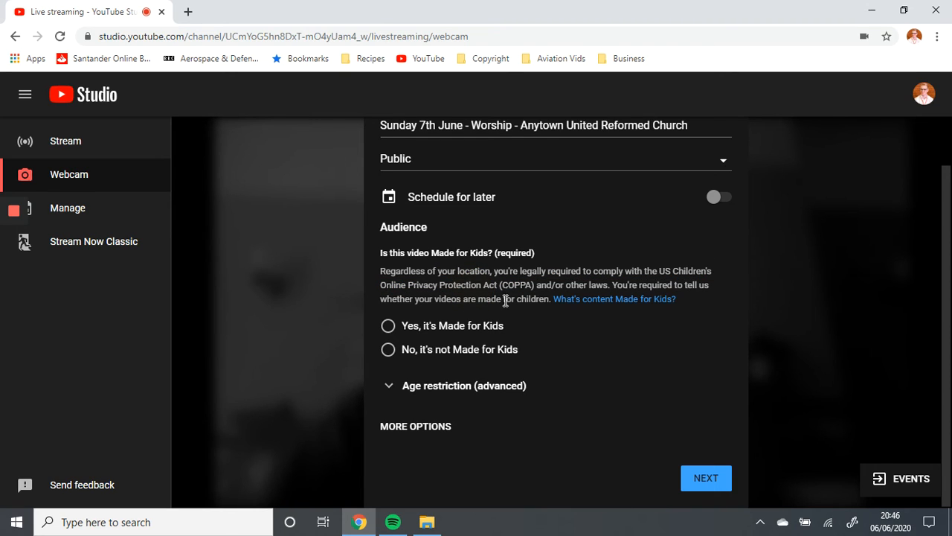
left_click(387, 359)
Step: Show the additional stream options and fill the description with the lines "Facebook:", "Twitter:", "Website:" and "Email:"
left_click(418, 430)
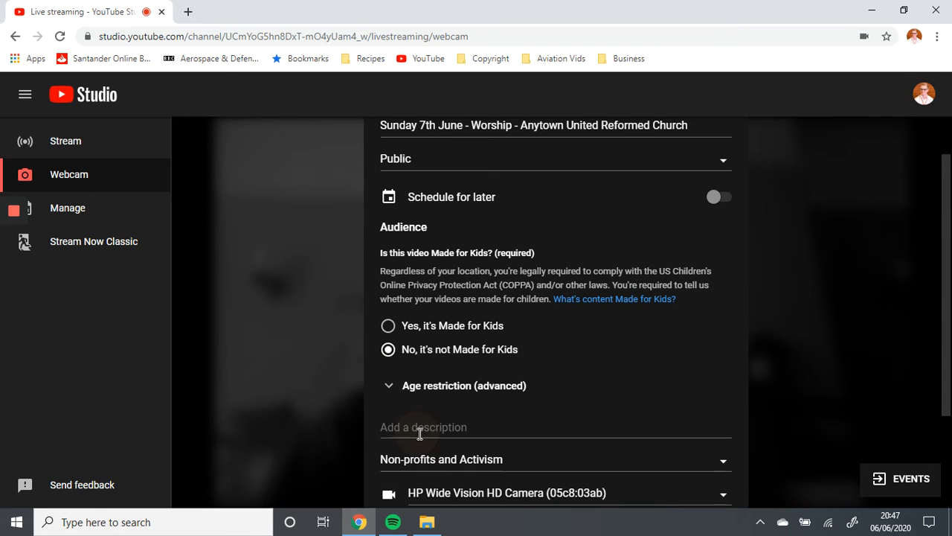
scroll(533, 383, "down", 2)
left_click(460, 292)
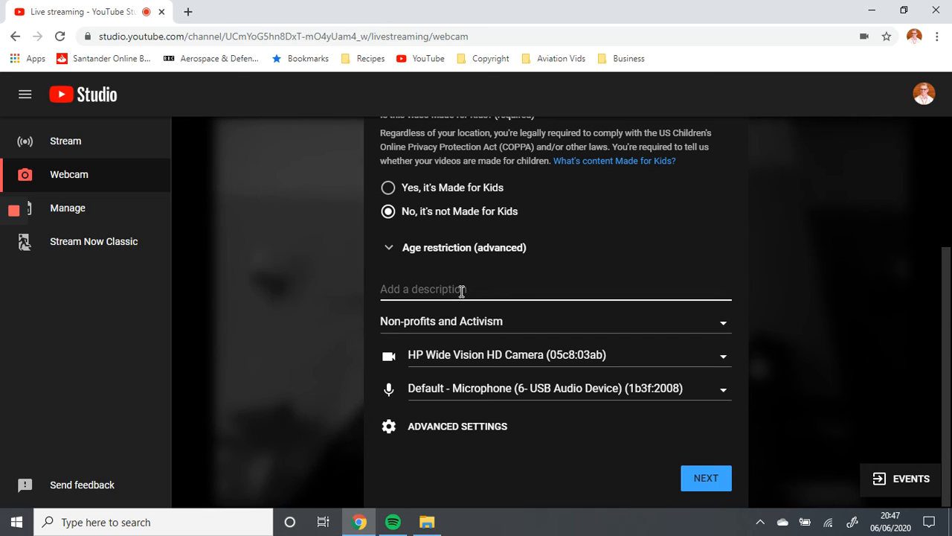
type("Facebook:")
key("Return")
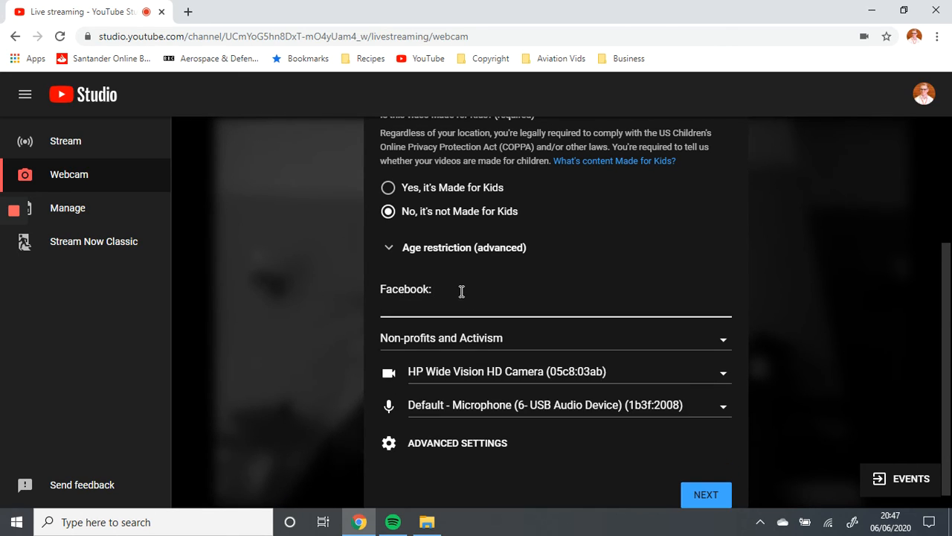
type("Twitter:")
key("Return")
type("Website:")
key("Return")
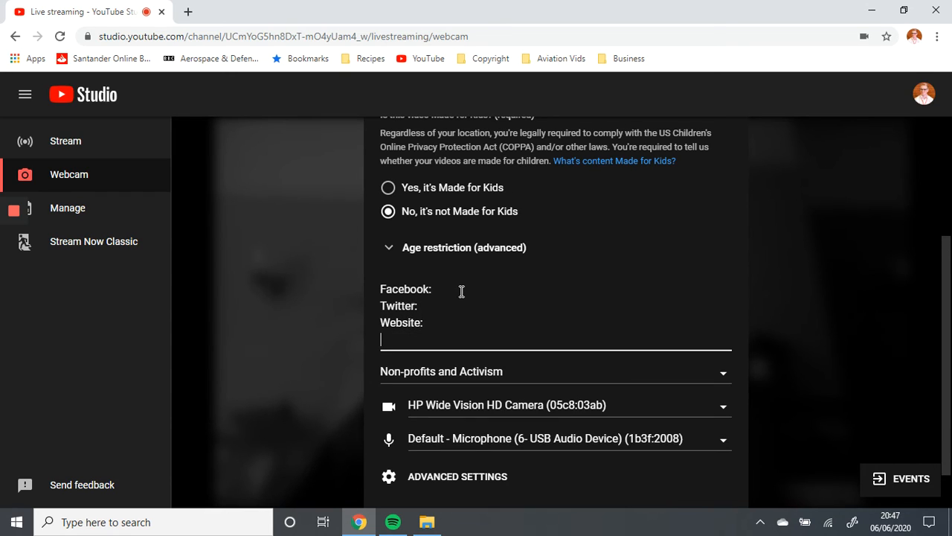
type("Email:")
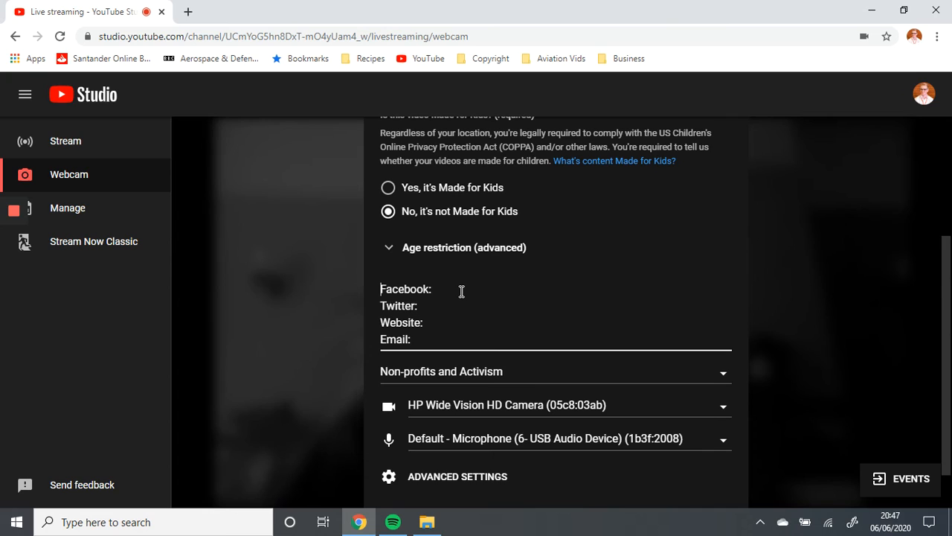
Step: Add the placeholder text "xyz." above the contact lines in the description, separated by a blank line
key("Return")
key("Return")
key("Up")
key("Up")
type("xyz.")
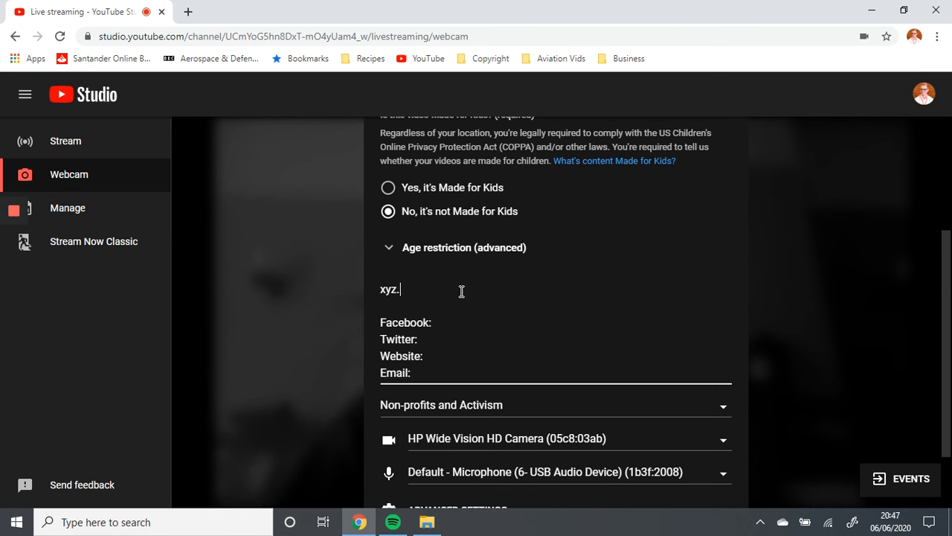
left_click(451, 301)
Step: Choose Non-profits and Activism as the stream's category
scroll(414, 250, "down", 1)
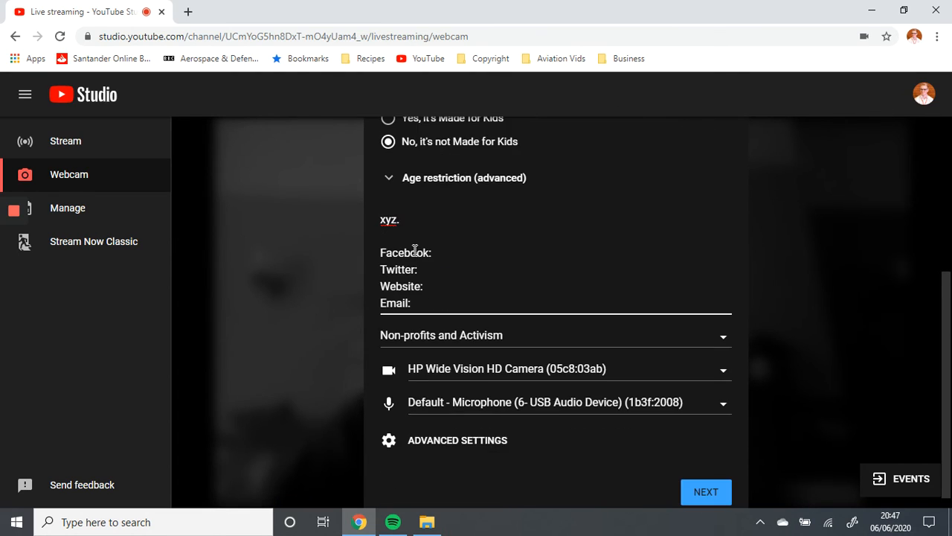
left_click(495, 340)
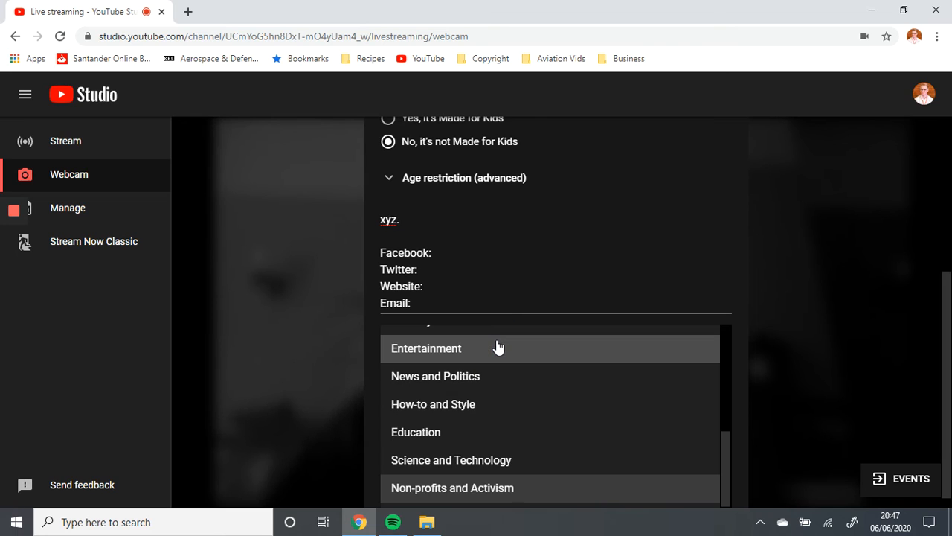
left_click(453, 488)
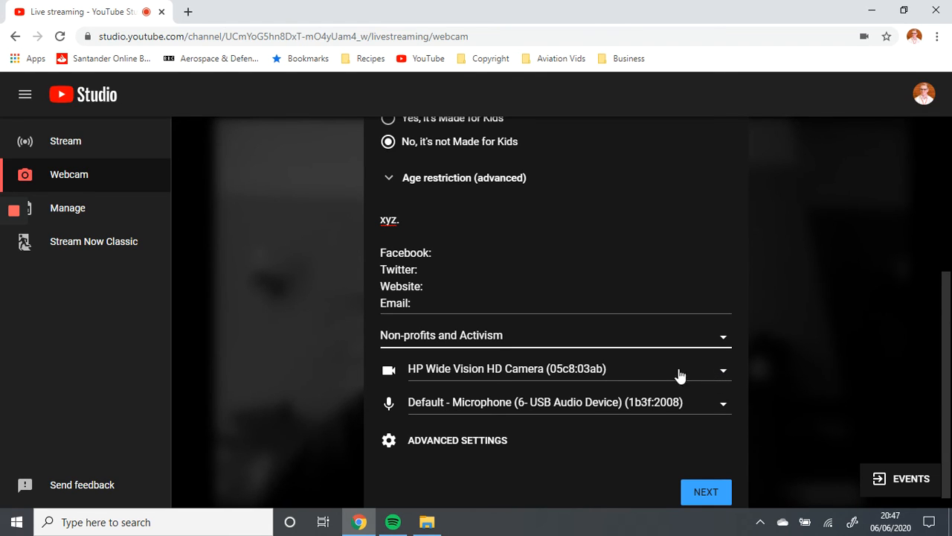
Step: Check which cameras are available for the webcam stream, leaving the selection as it is
left_click(741, 367)
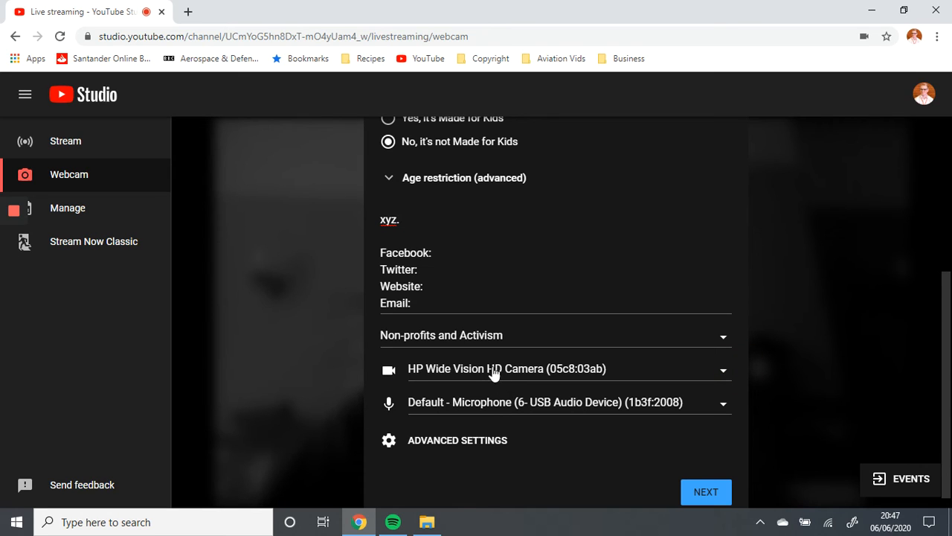
left_click(493, 373)
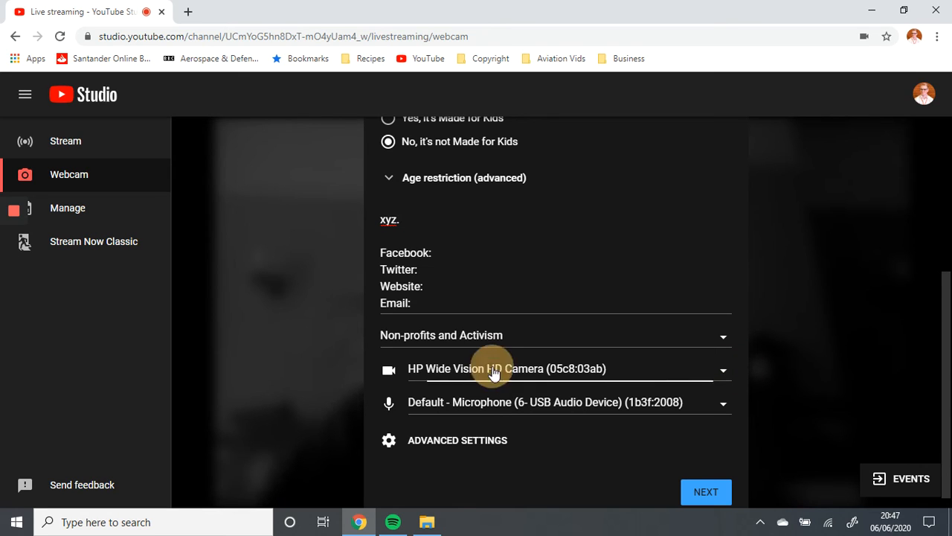
left_click(741, 376)
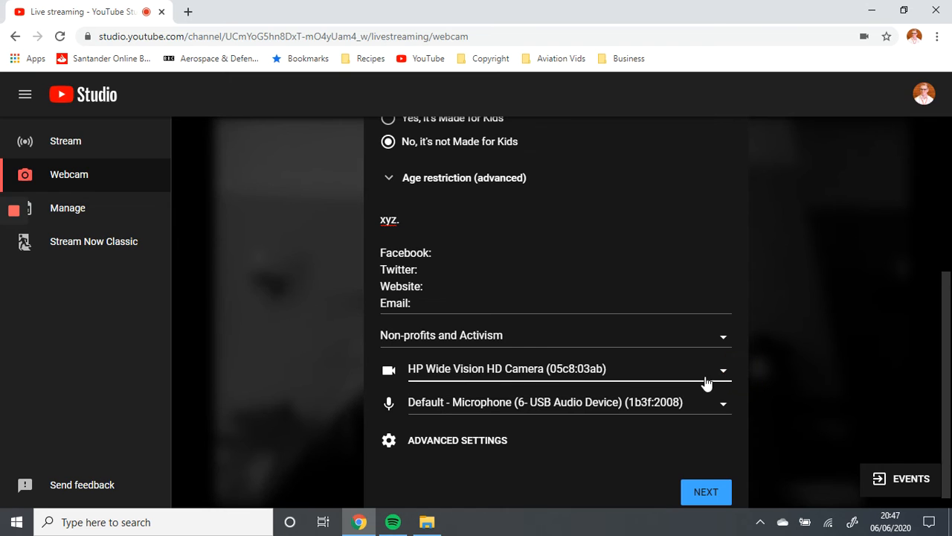
left_click(706, 382)
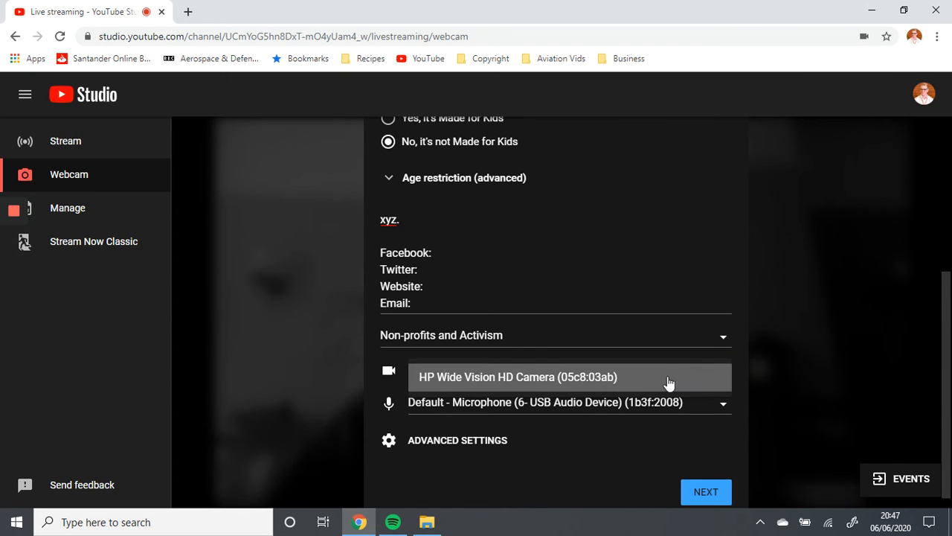
left_click(746, 358)
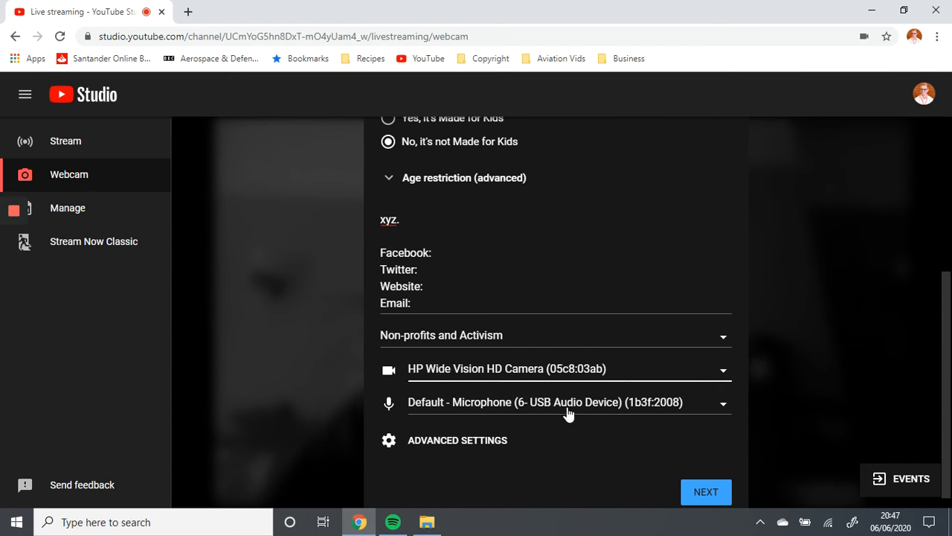
Step: Review the stream's advanced settings for live chat and paid promotion, and return to the stream details
left_click(448, 443)
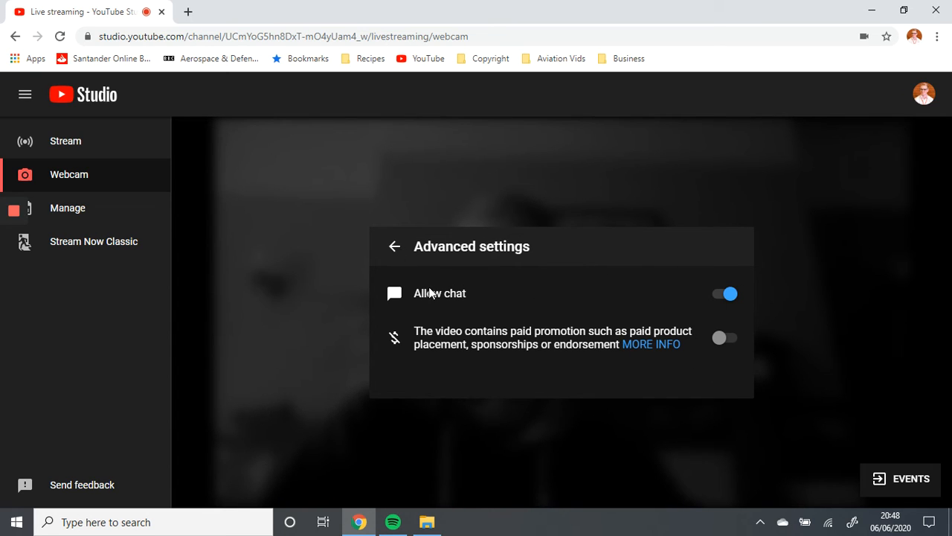
left_click_drag(415, 292, 479, 298)
left_click(563, 296)
left_click(394, 248)
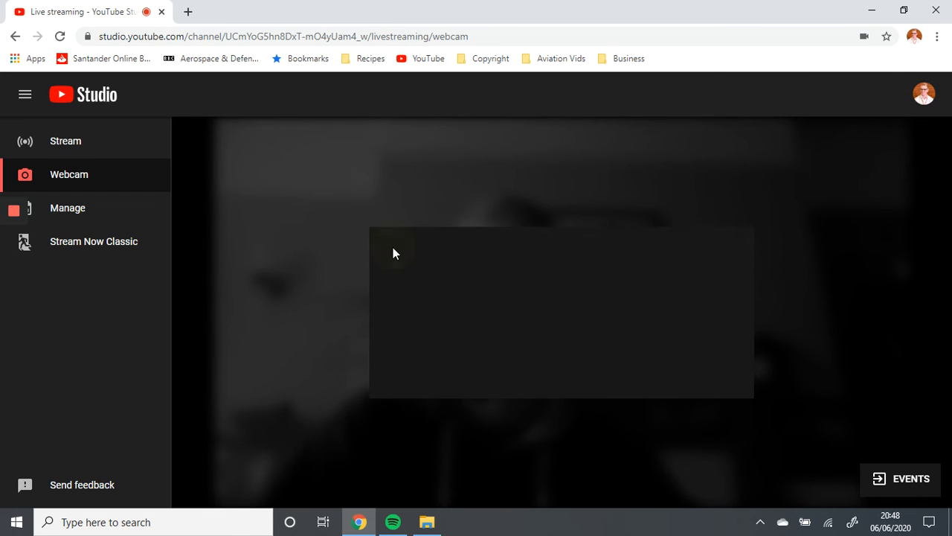
Step: Continue to the stream preview and copy the stream's share link
scroll(686, 305, "down", 4)
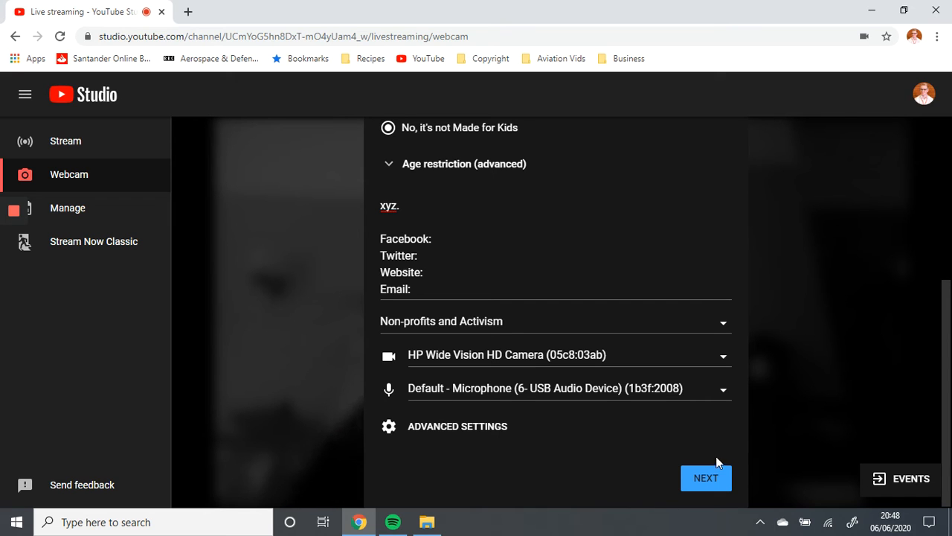
left_click(716, 485)
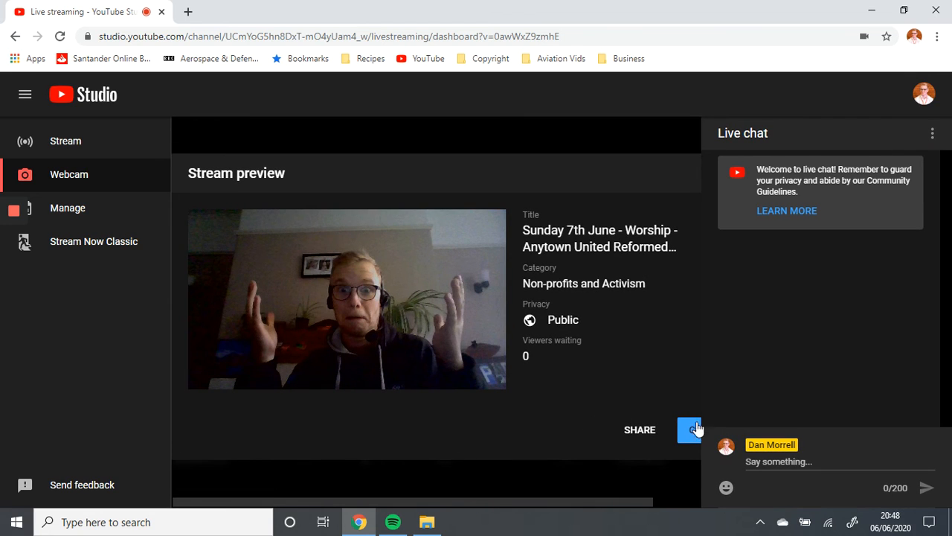
mouse_move(383, 227)
left_click(642, 432)
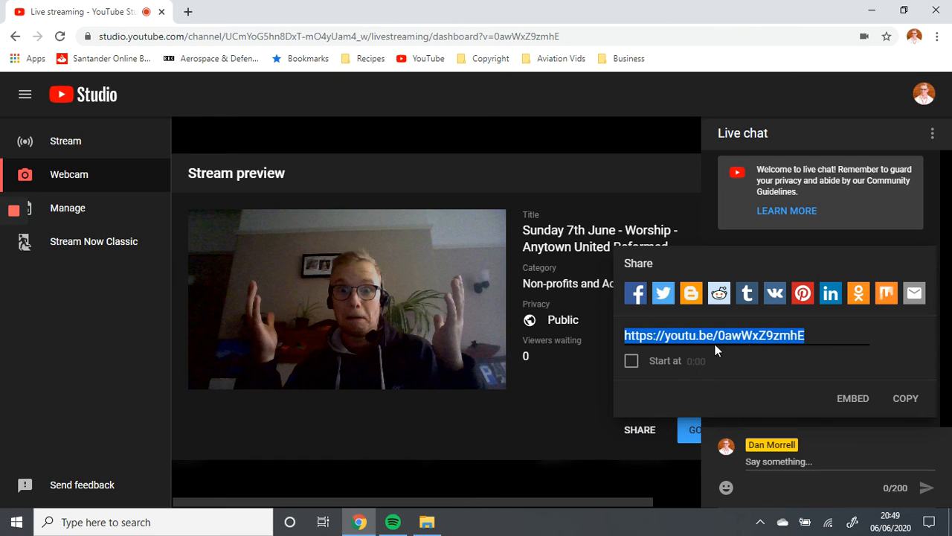
left_click(900, 408)
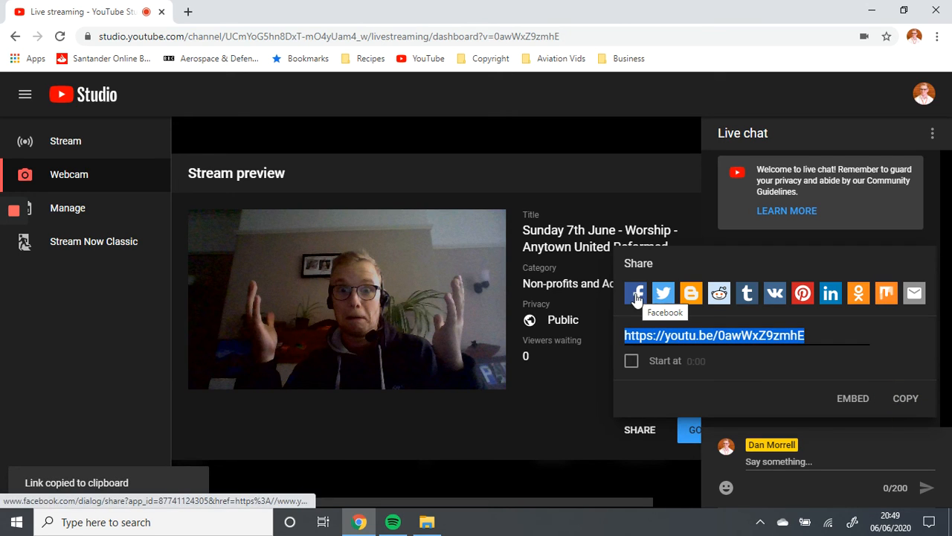
left_click(527, 421)
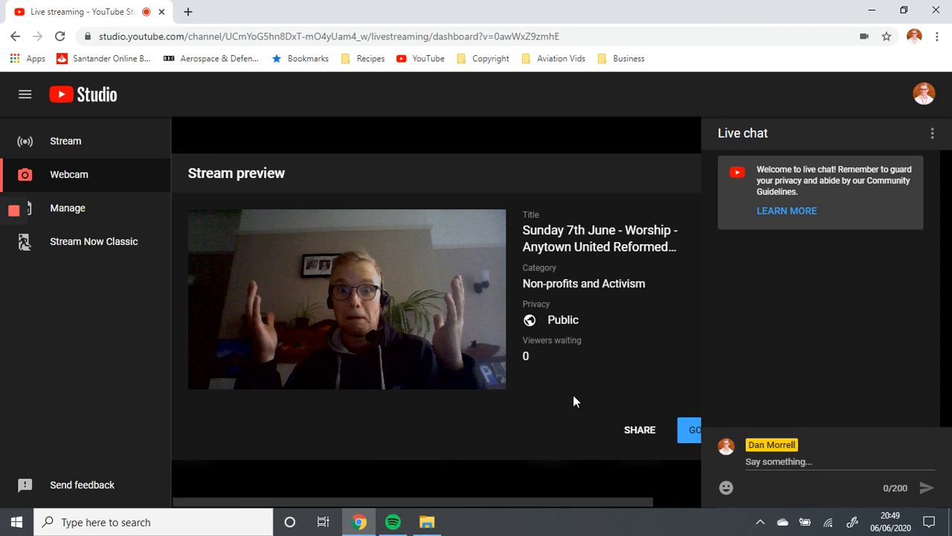
Step: Go live with the webcam stream and end the broadcast, confirming the end
left_click(690, 433)
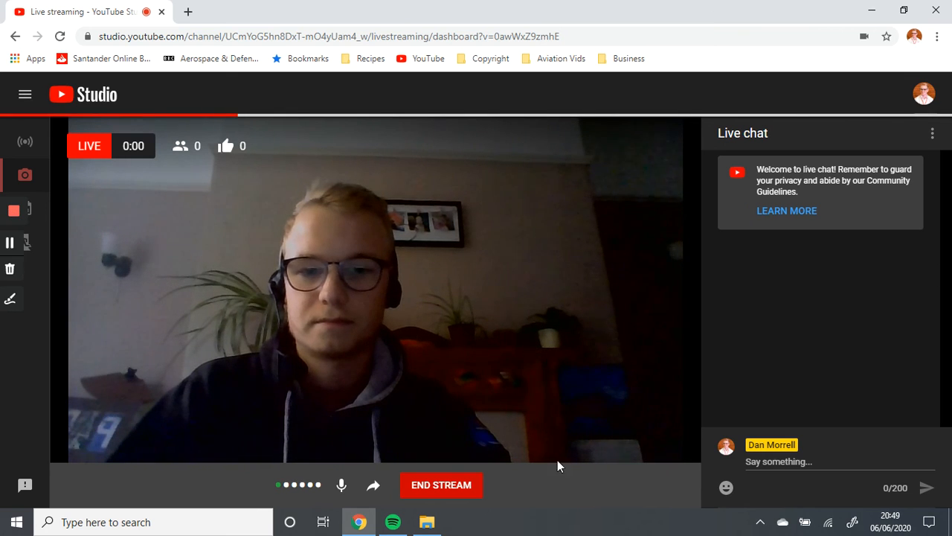
left_click(457, 486)
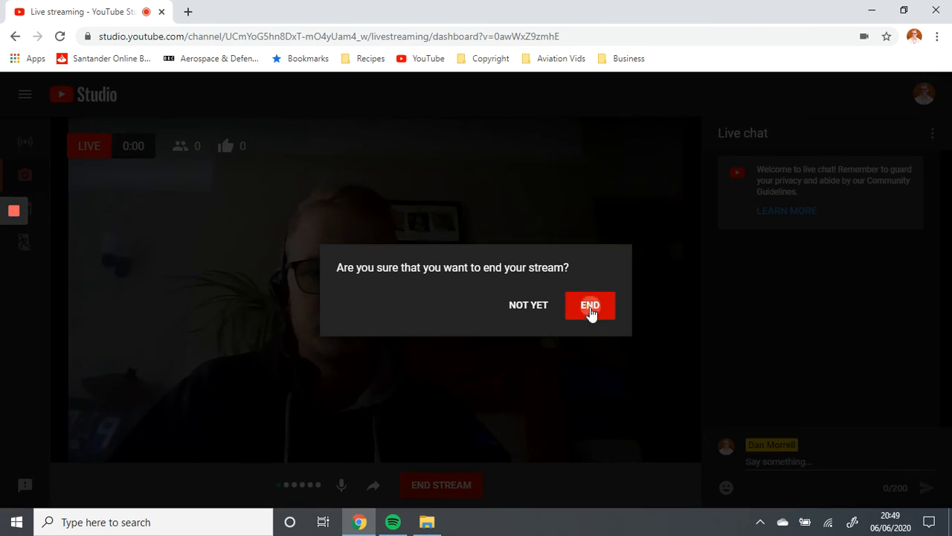
left_click(590, 308)
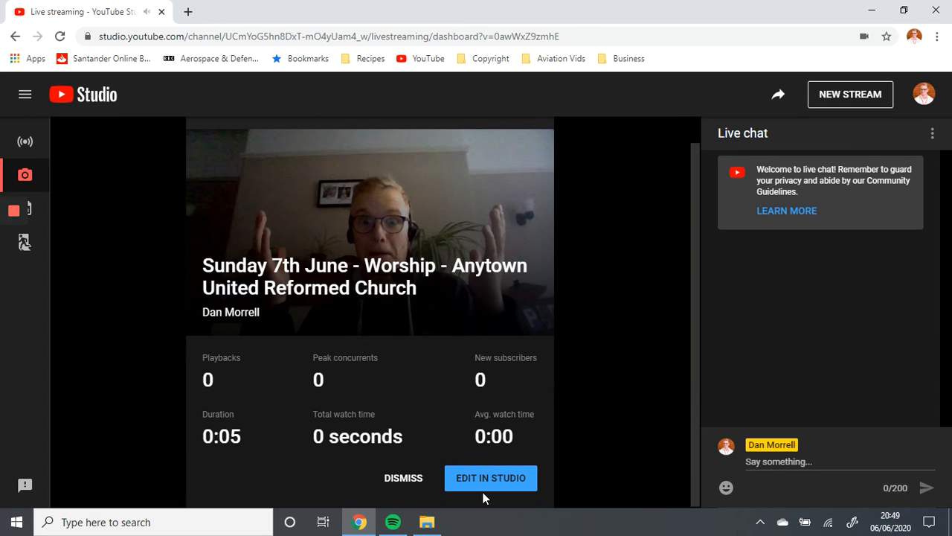
left_click_drag(451, 266, 479, 292)
left_click(480, 291)
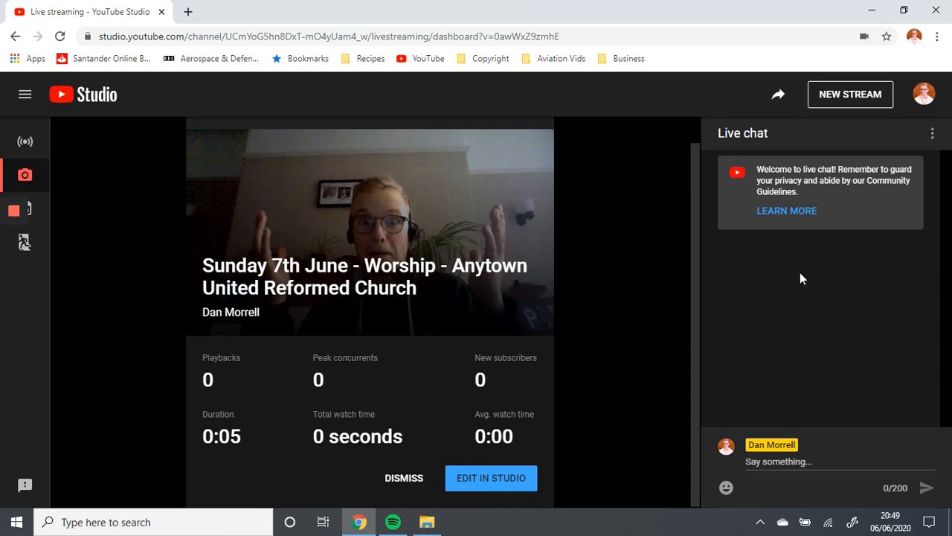
Step: Send the message "Hello!" in the live chat
left_click(784, 461)
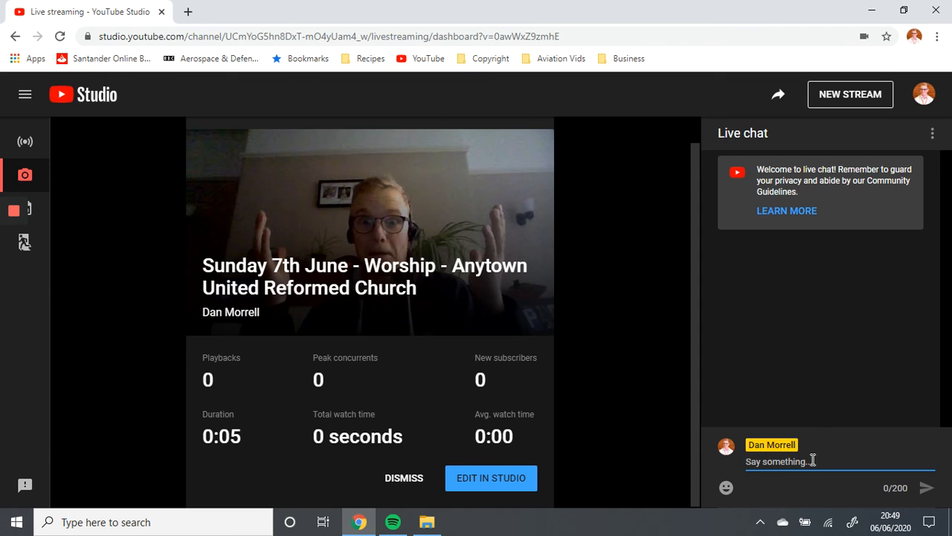
type("Hello!")
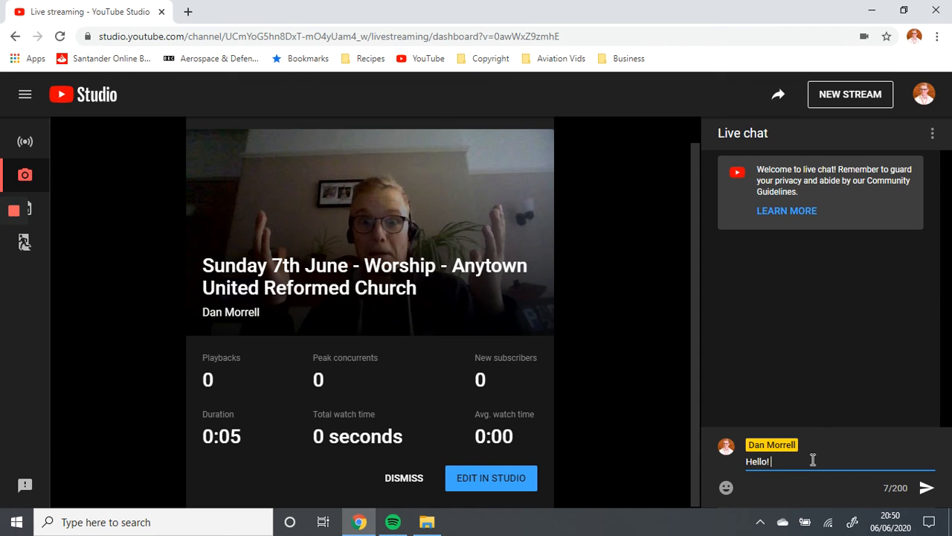
left_click(921, 488)
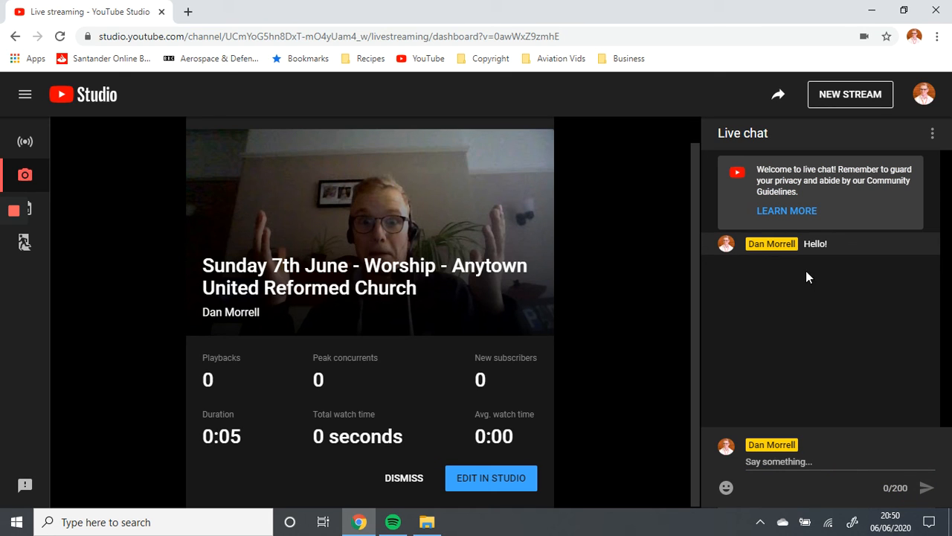
left_click(829, 460)
left_click(777, 334)
Step: Open the ended stream in the Studio video editor and start Trim with the playhead at 00:10
left_click(467, 479)
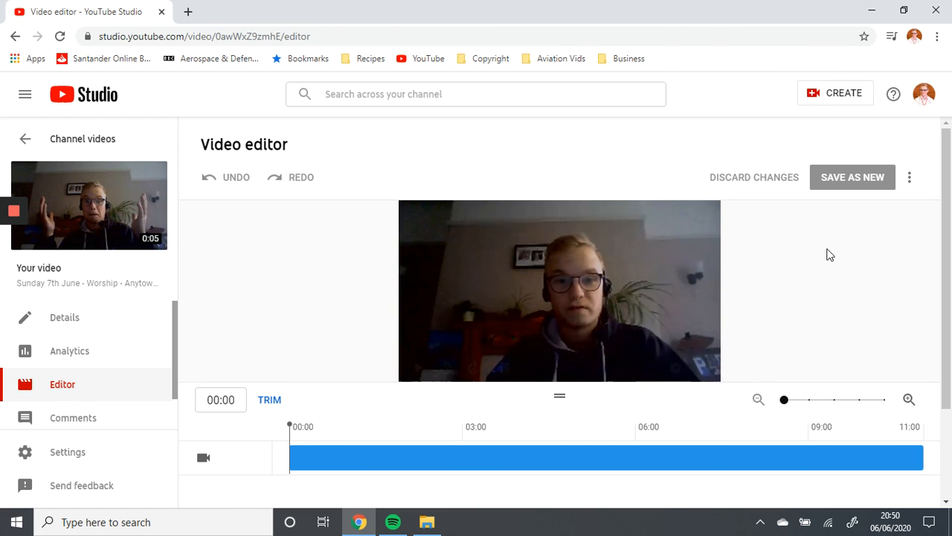
scroll(830, 320, "down", 2)
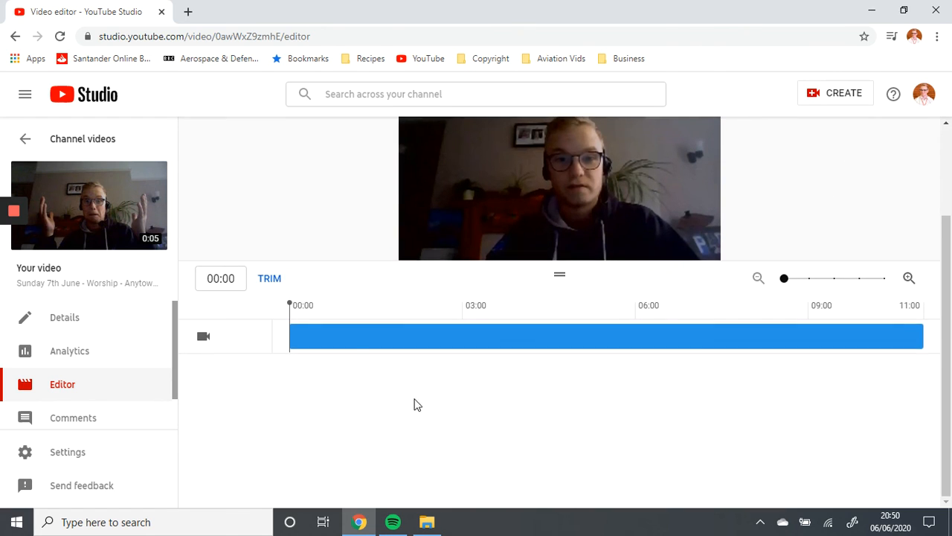
left_click_drag(291, 328, 311, 328)
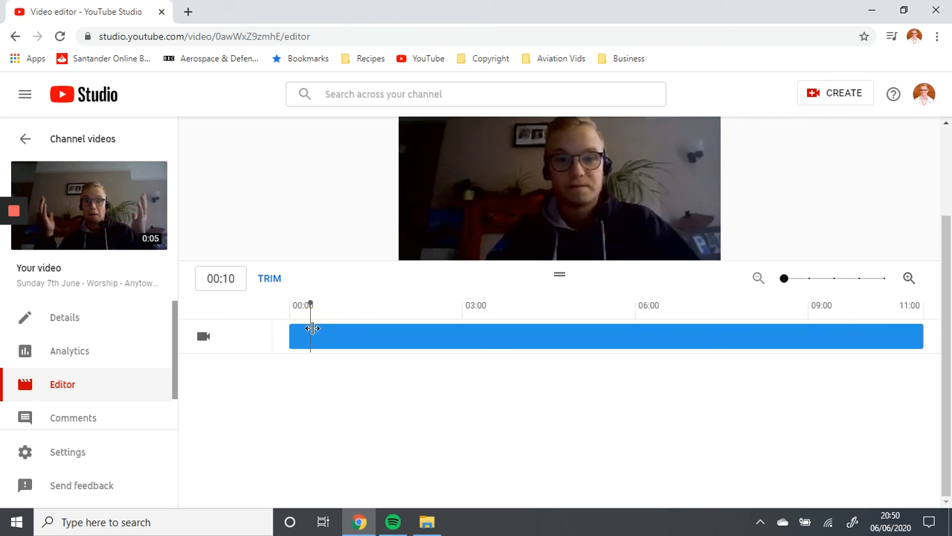
left_click(270, 278)
scroll(386, 432, "up", 2)
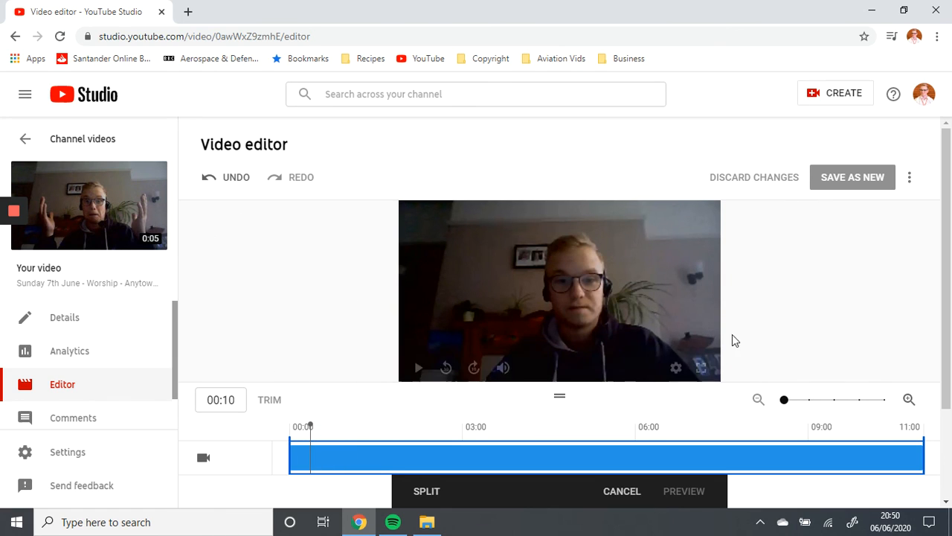
scroll(737, 341, "down", 1)
scroll(761, 345, "up", 1)
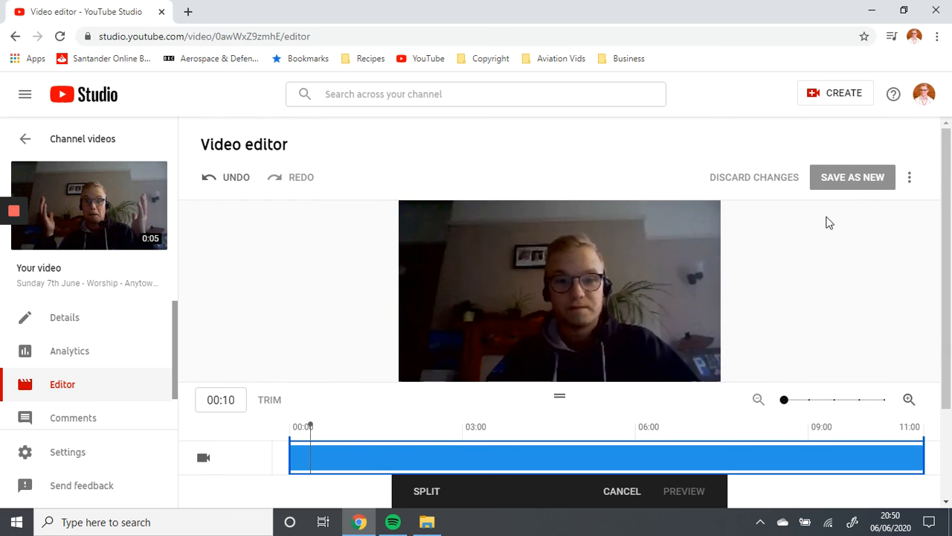
Step: Check the video editor's additional options and the start handle of the trim range
left_click(911, 178)
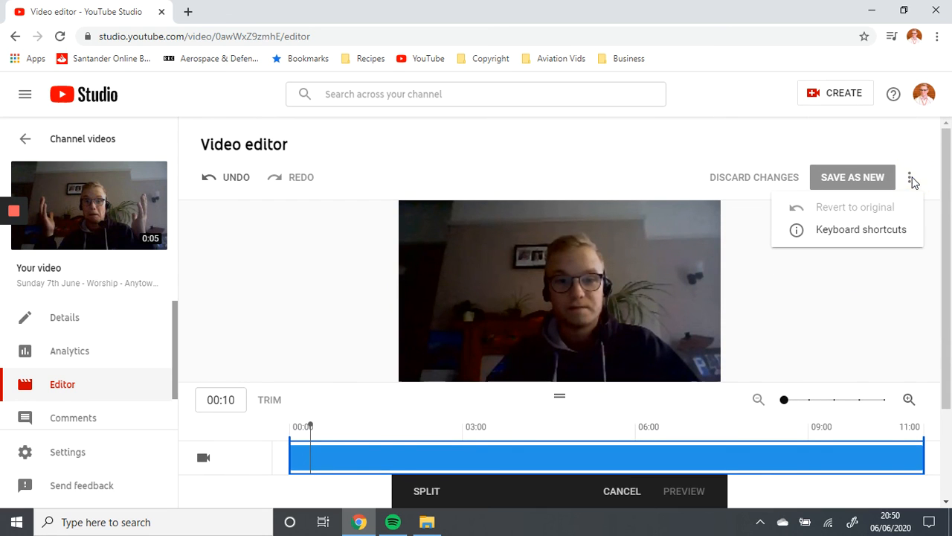
left_click(840, 183)
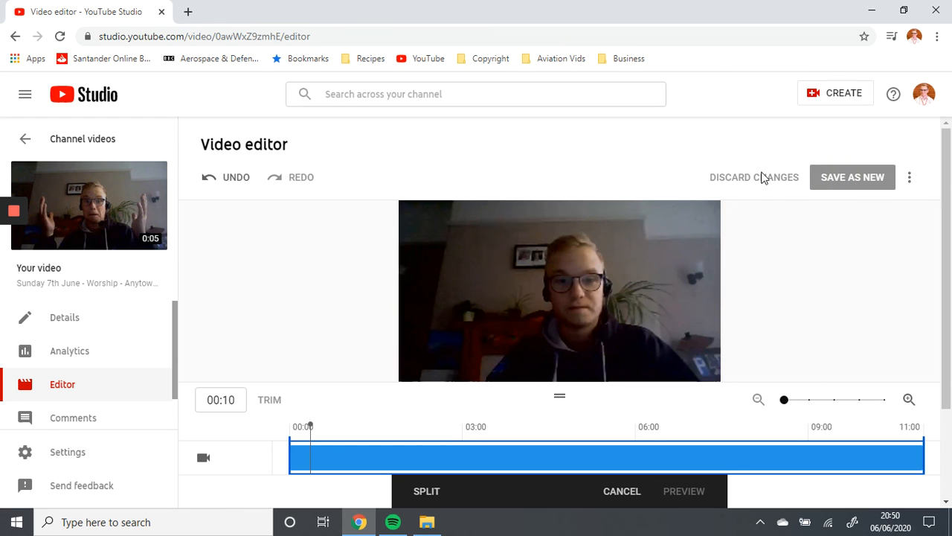
left_click(290, 445)
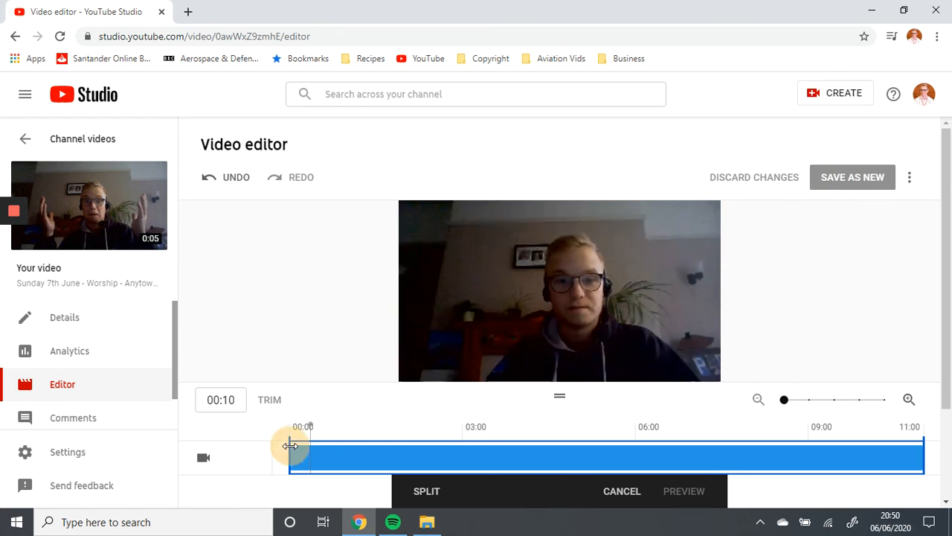
Step: Open the recorded stream's video details and review its title, description, thumbnail, audience and visibility settings
left_click(67, 321)
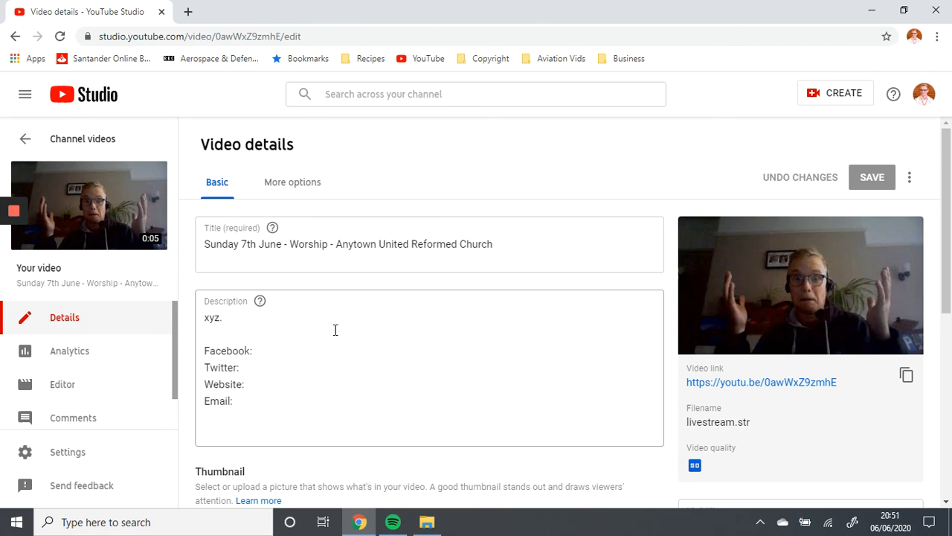
scroll(332, 316, "down", 1)
scroll(564, 308, "down", 4)
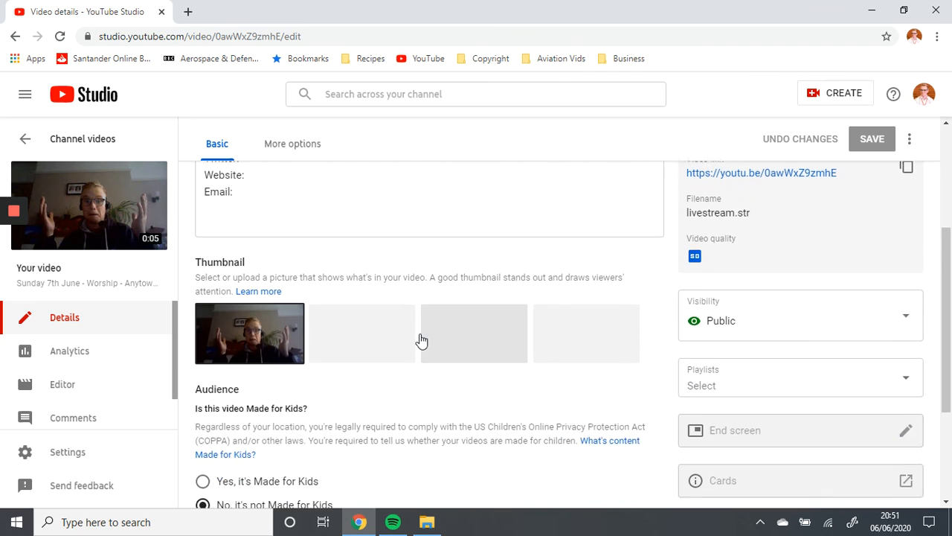
scroll(536, 341, "up", 5)
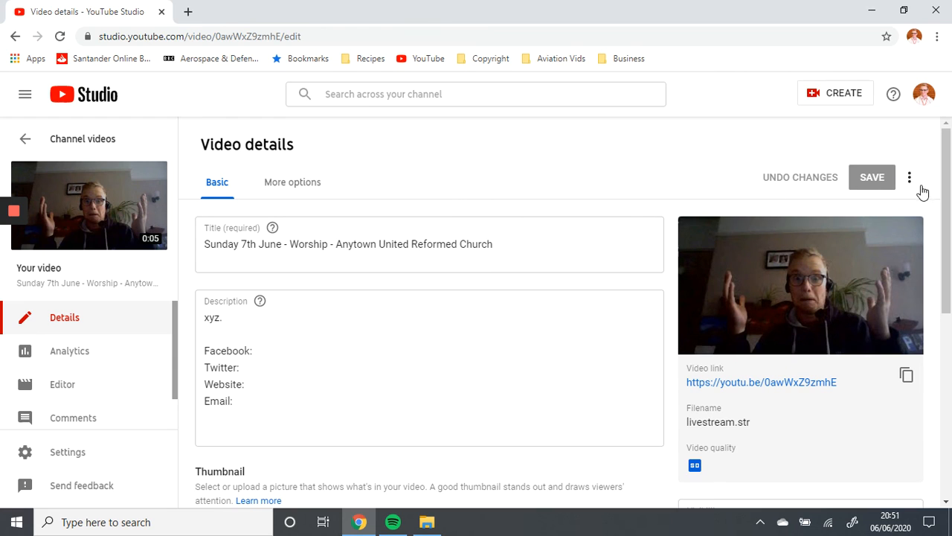
Step: Permanently delete the recorded worship stream video, acknowledging that the deletion can't be undone
left_click(908, 180)
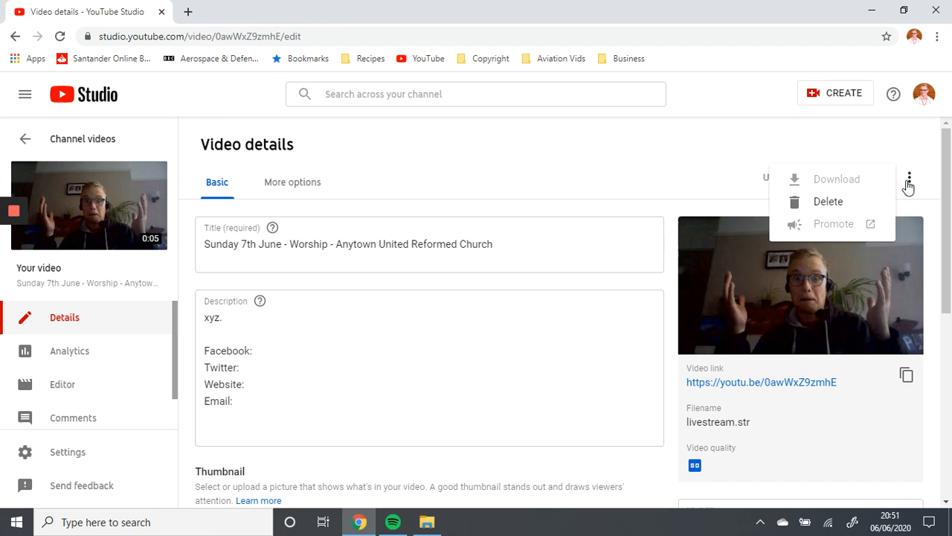
left_click(831, 210)
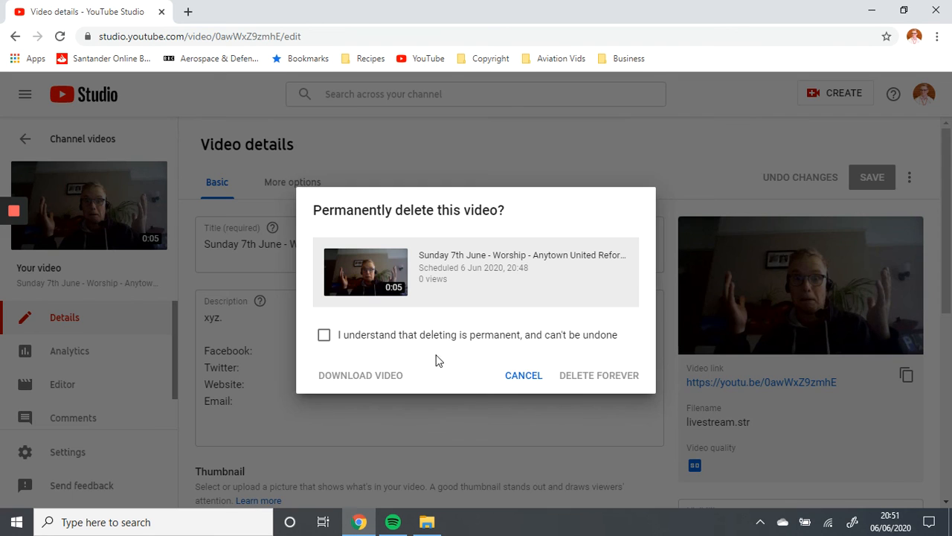
left_click(388, 333)
left_click(598, 376)
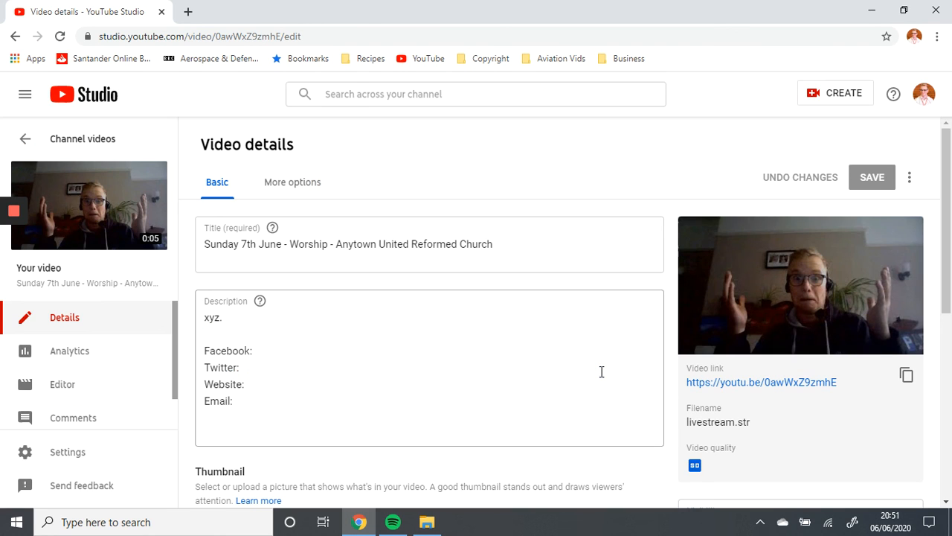